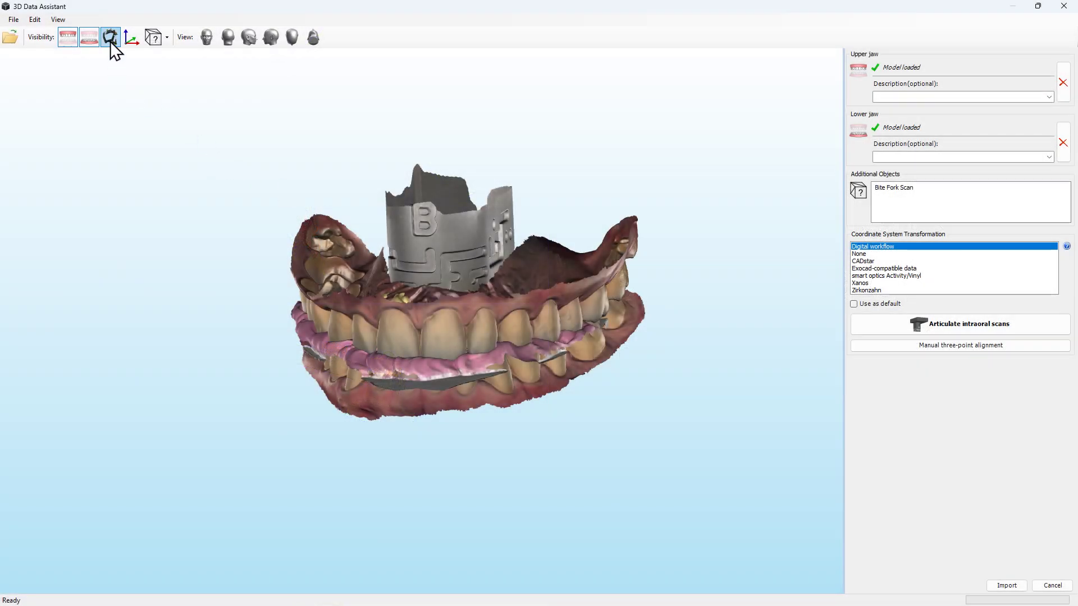
- Show the articulator around the jaw scans and hide the Bite Fork Scan
{"action": "left_click", "coordinate": [110, 38]}
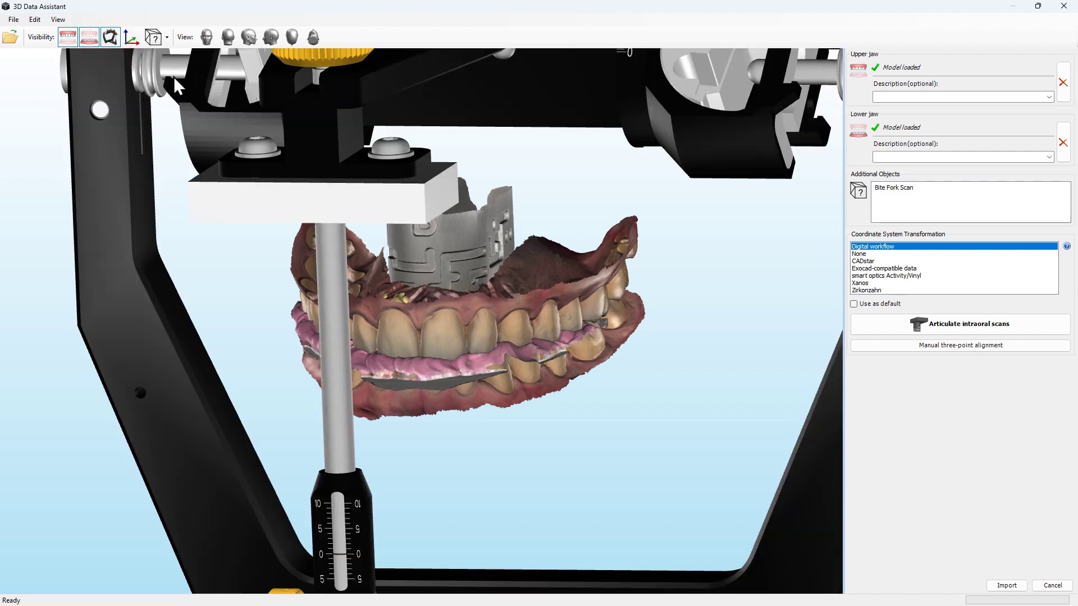
{"action": "left_click", "coordinate": [166, 37]}
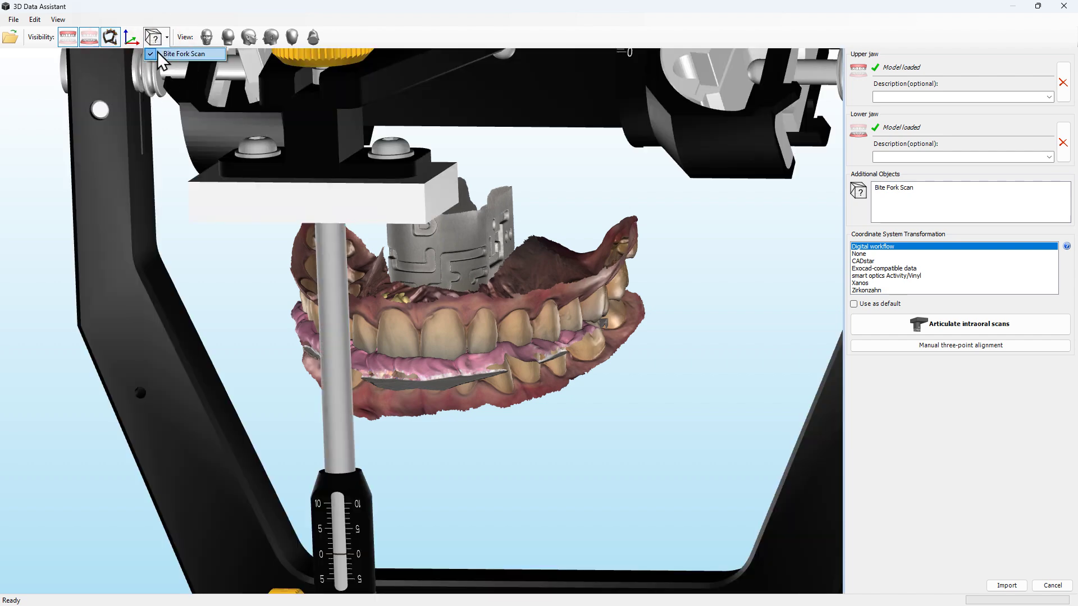
{"action": "left_click", "coordinate": [184, 53]}
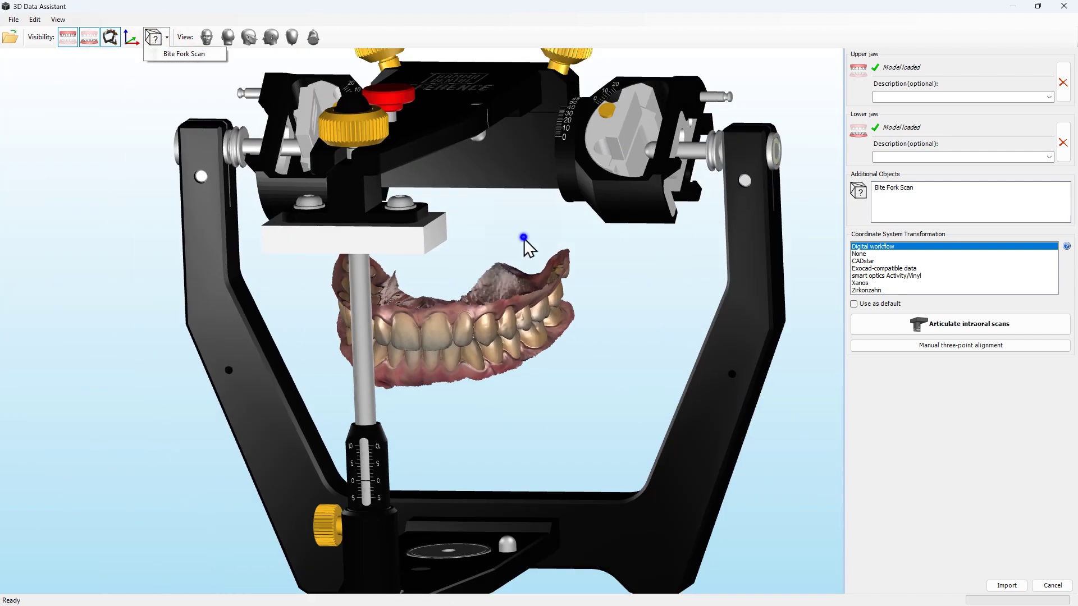
- Zoom out to a frontal view of the articulator, then open the GAMMA Dental home page
{"action": "right_click_drag", "start_coordinate": [287, 203], "coordinate": [343, 292]}
{"action": "scroll", "coordinate": [344, 291], "scroll_direction": "down", "scroll_amount": 5}
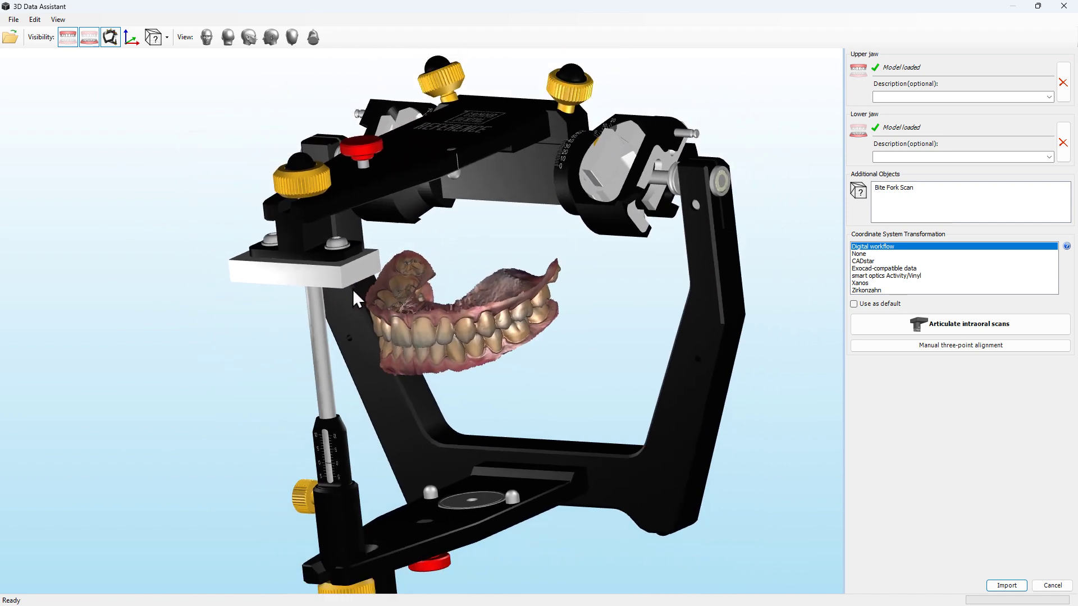
{"action": "right_click_drag", "start_coordinate": [384, 288], "coordinate": [480, 323]}
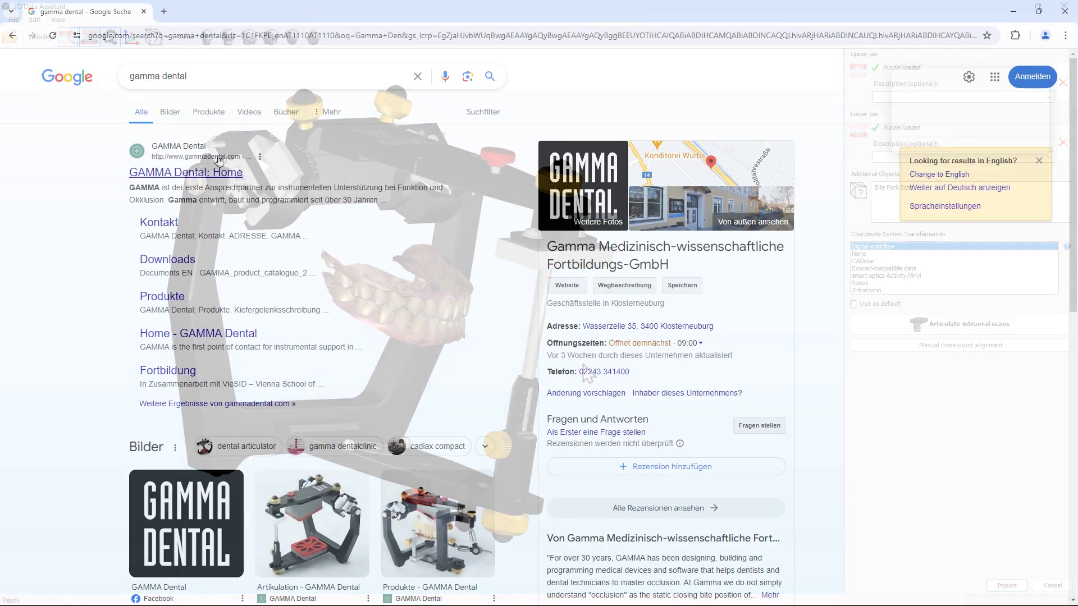
{"action": "left_click", "coordinate": [201, 171]}
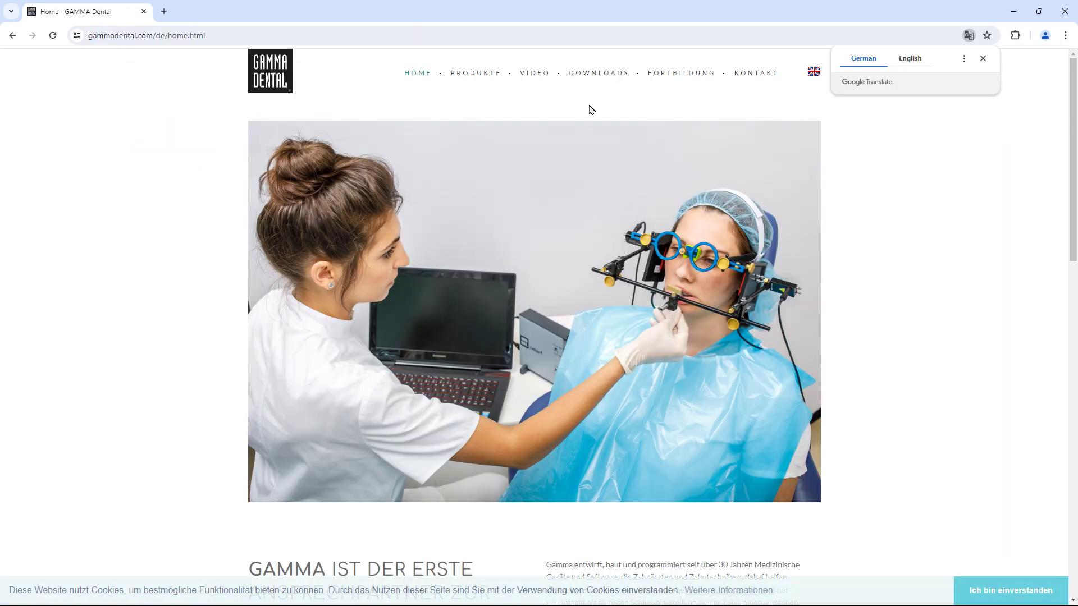
- From GAMMA Dental's DOWNLOADS page, download Gamma 06-230590 Digital Transfer Block Set for Exocad.zip
{"action": "left_click", "coordinate": [610, 78]}
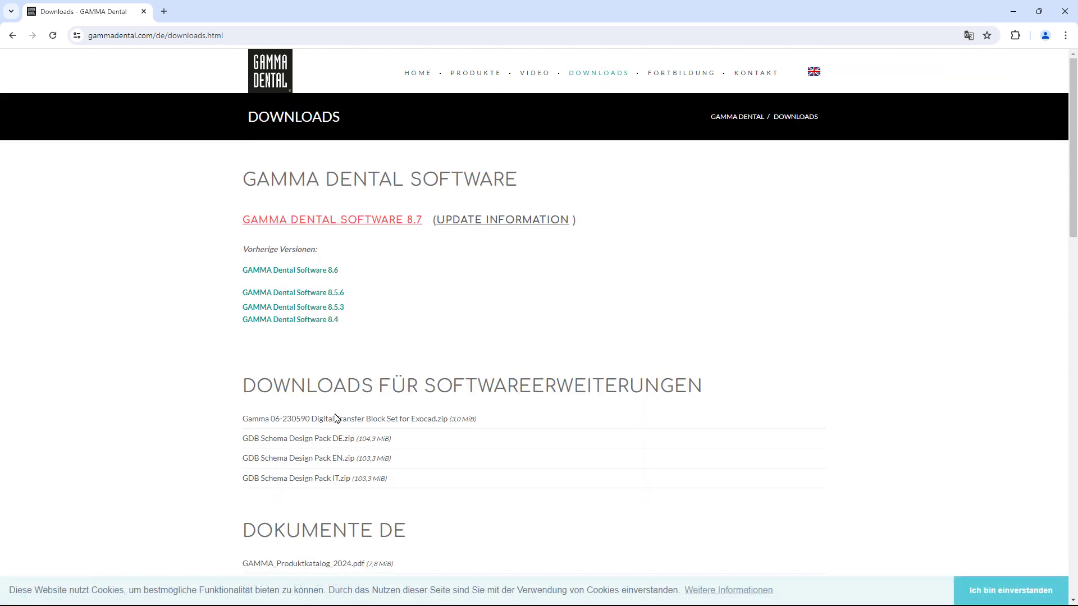
{"action": "left_click", "coordinate": [366, 418]}
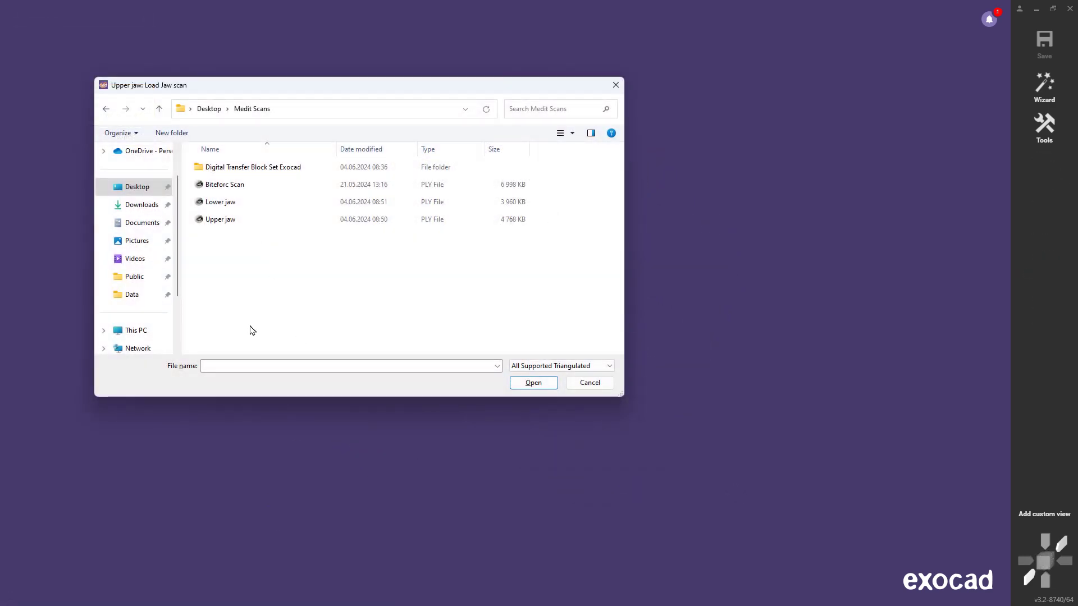
- Load the Upper jaw scan, then the Lower jaw scan as antagonist, from Medit Scans
{"action": "left_click", "coordinate": [251, 224]}
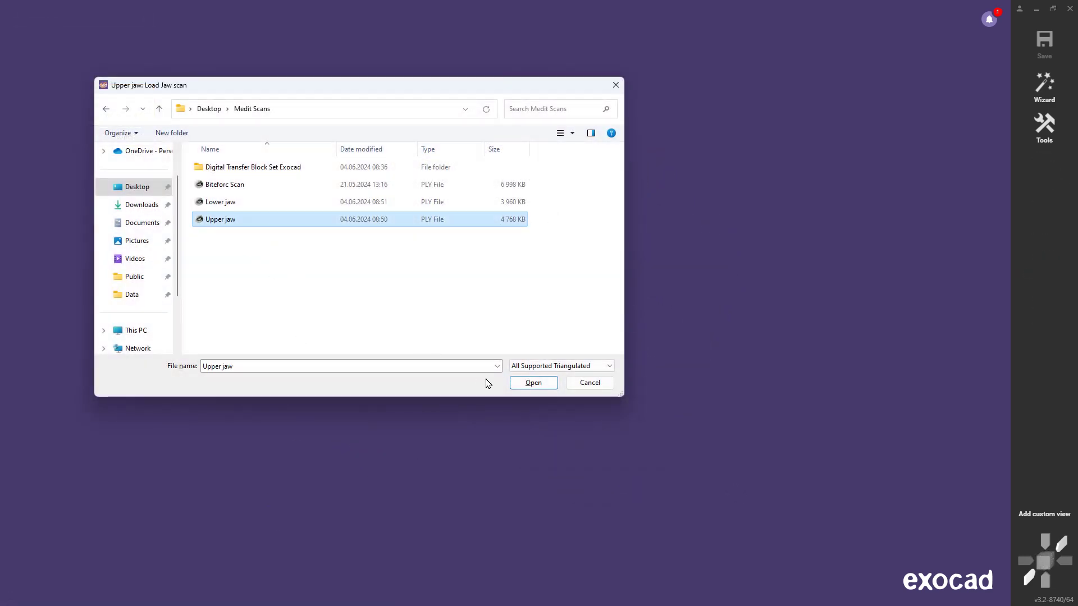
{"action": "left_click", "coordinate": [522, 382]}
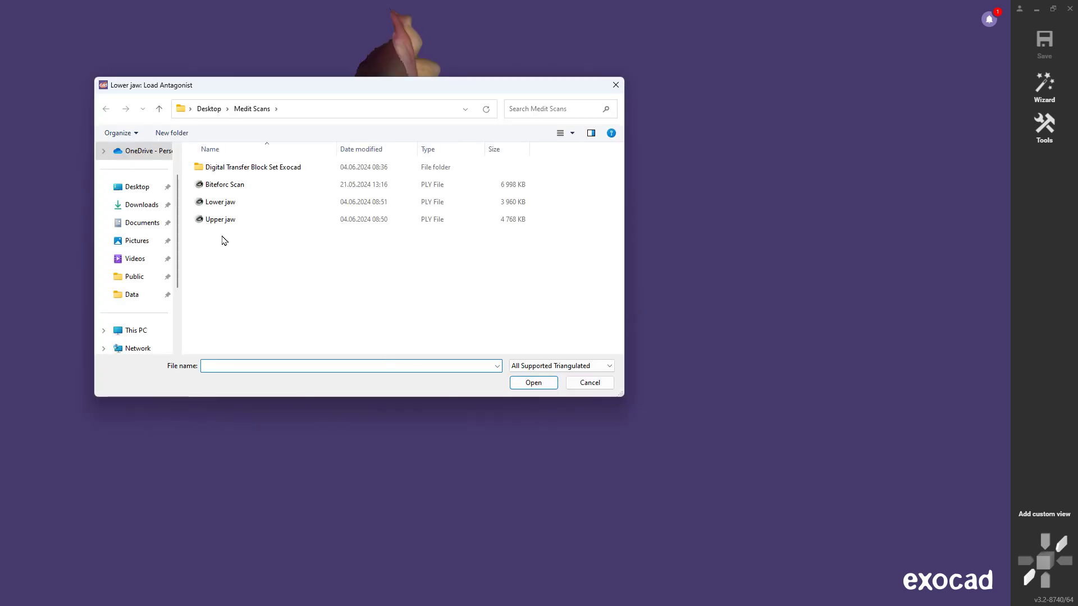
{"action": "left_click", "coordinate": [218, 203]}
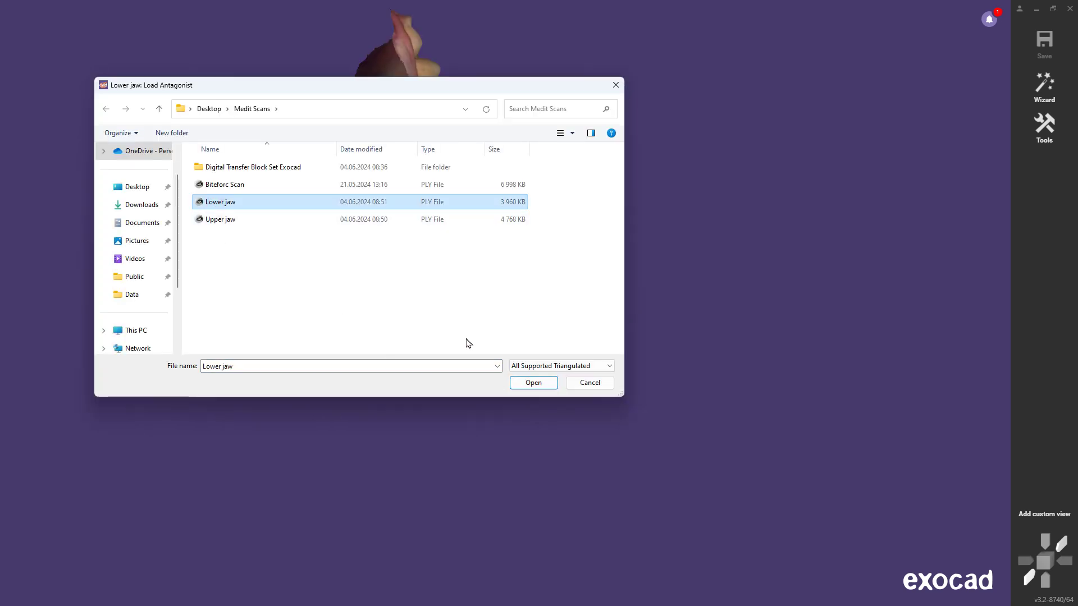
{"action": "left_click", "coordinate": [530, 382]}
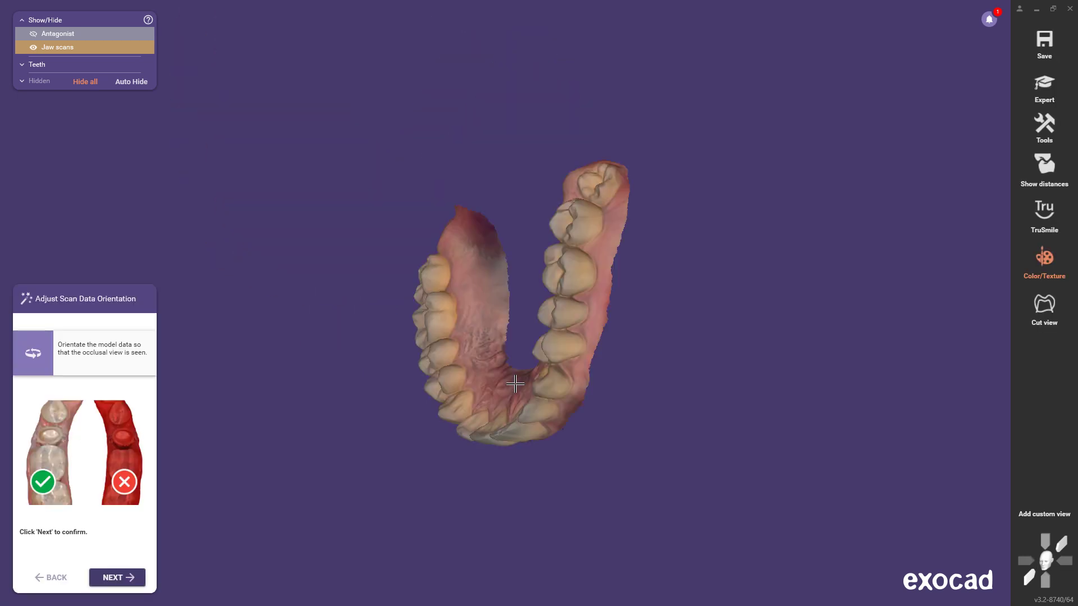
- Switch to Expert mode and add the Biteforc Scan file to the current scene
{"action": "left_click", "coordinate": [1042, 90]}
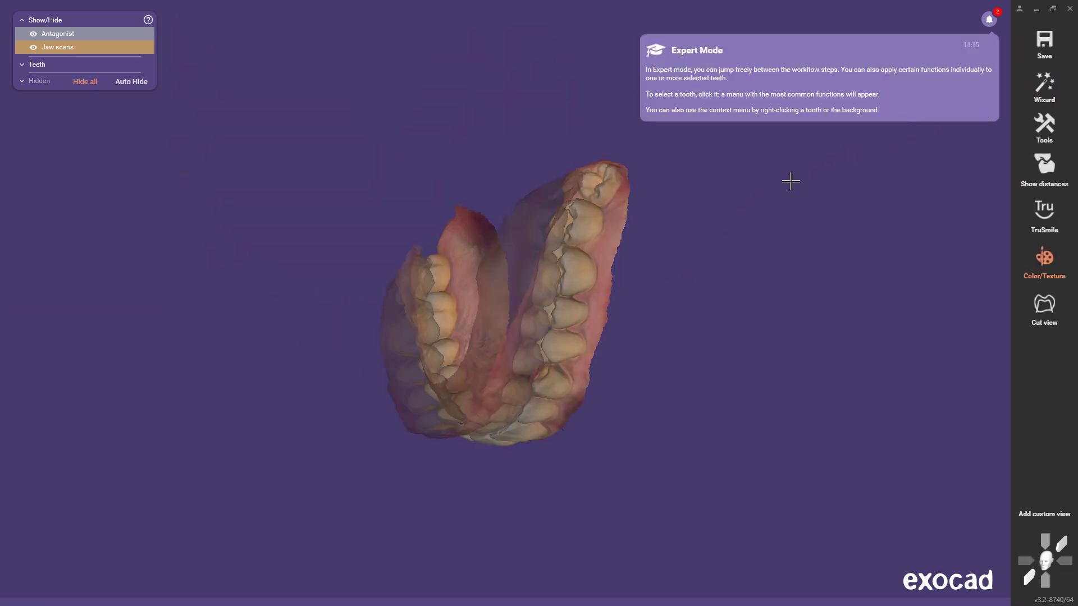
{"action": "key", "text": "alt+Tab"}
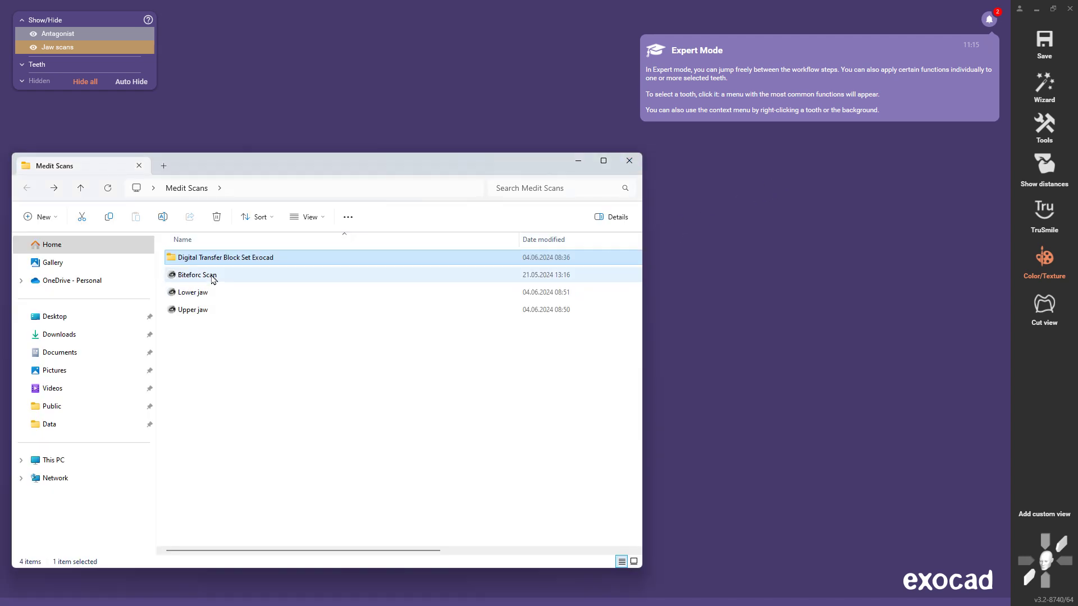
{"action": "left_click_drag", "start_coordinate": [211, 275], "coordinate": [693, 315]}
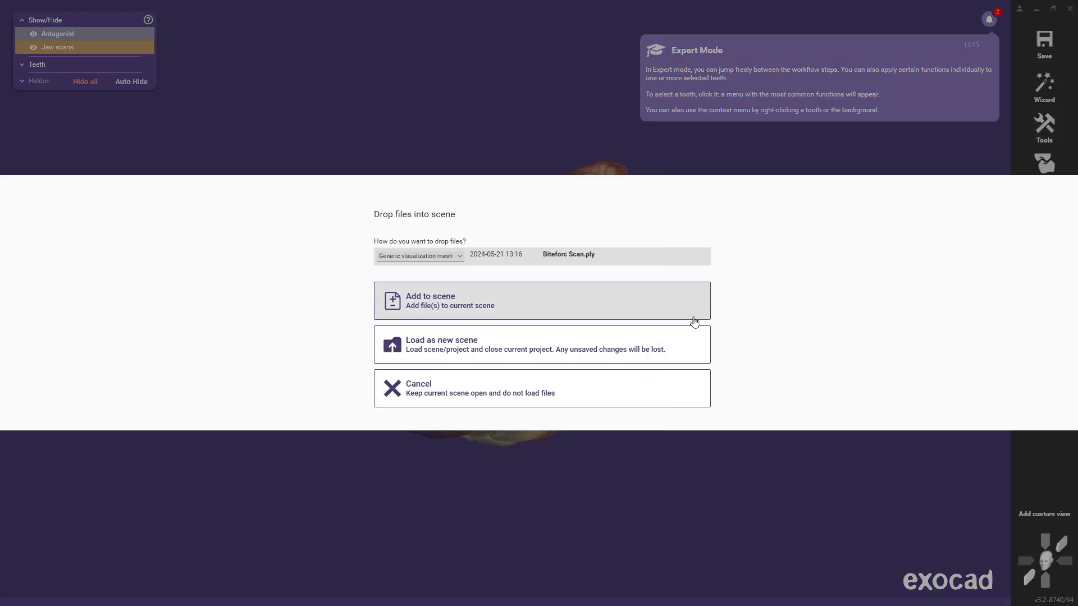
{"action": "left_click", "coordinate": [522, 305]}
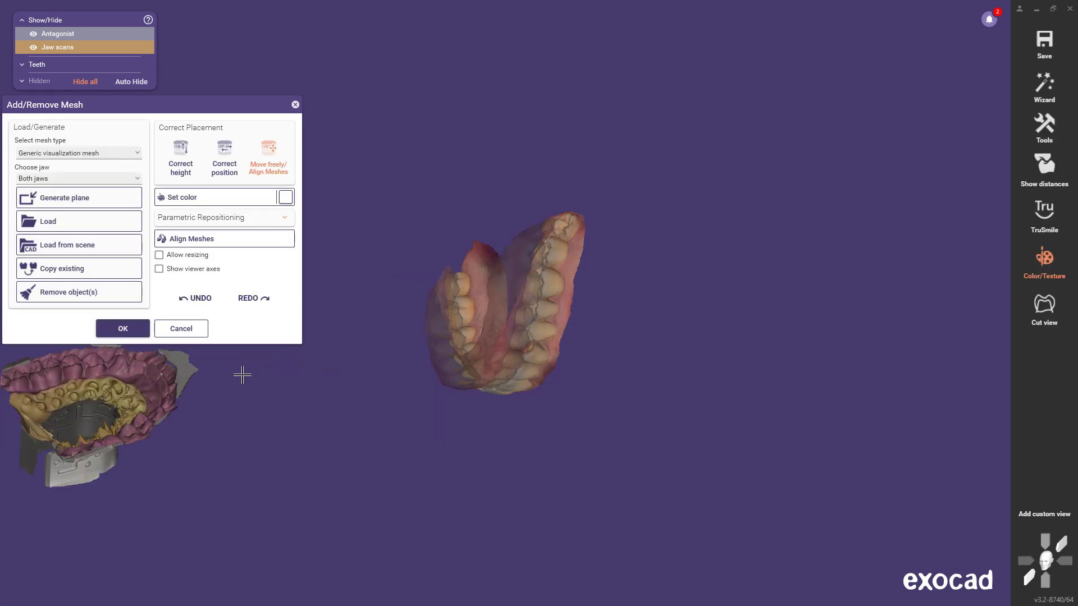
{"action": "left_click", "coordinate": [123, 329]}
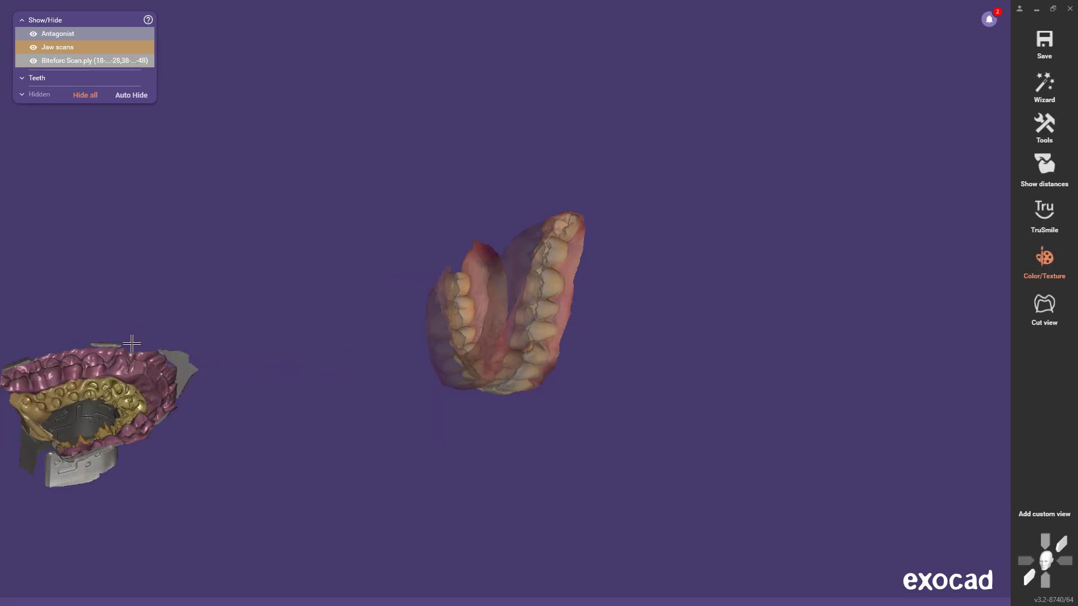
- Add Digital Transfer Block B from the Digital Transfer Block Set Exocad folder to the scene
{"action": "key", "text": "alt+Tab"}
{"action": "double_click", "coordinate": [229, 260]}
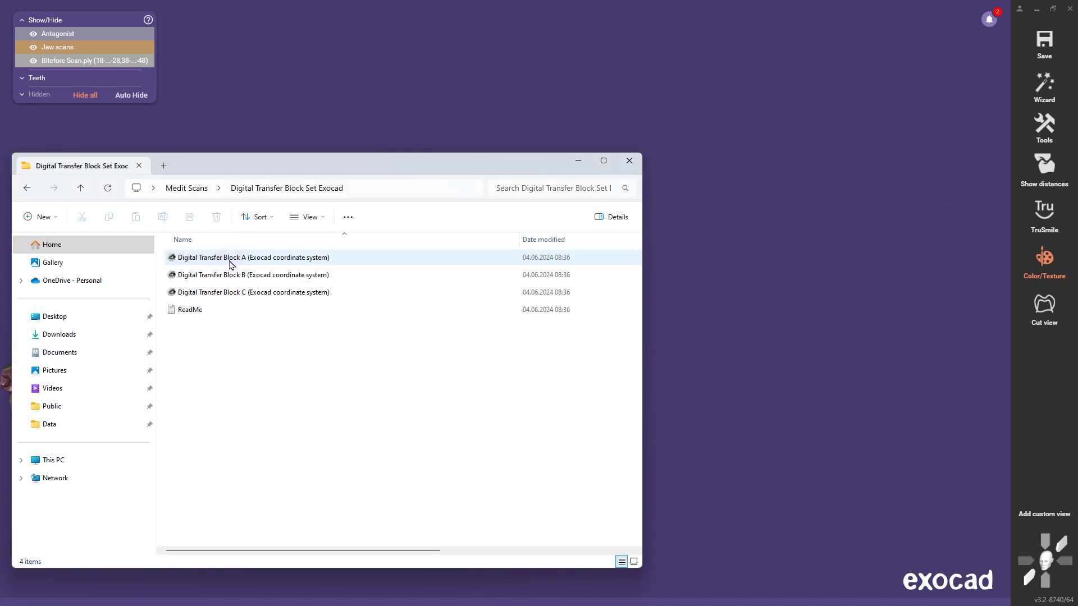
{"action": "left_click", "coordinate": [229, 276]}
{"action": "left_click_drag", "start_coordinate": [214, 281], "coordinate": [688, 311]}
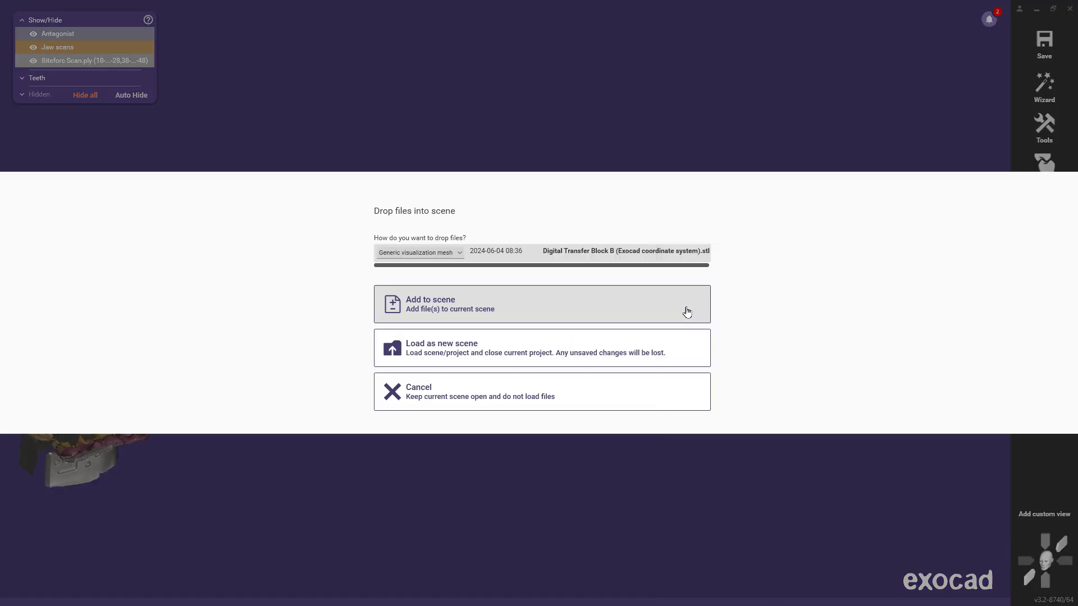
{"action": "left_click", "coordinate": [493, 308]}
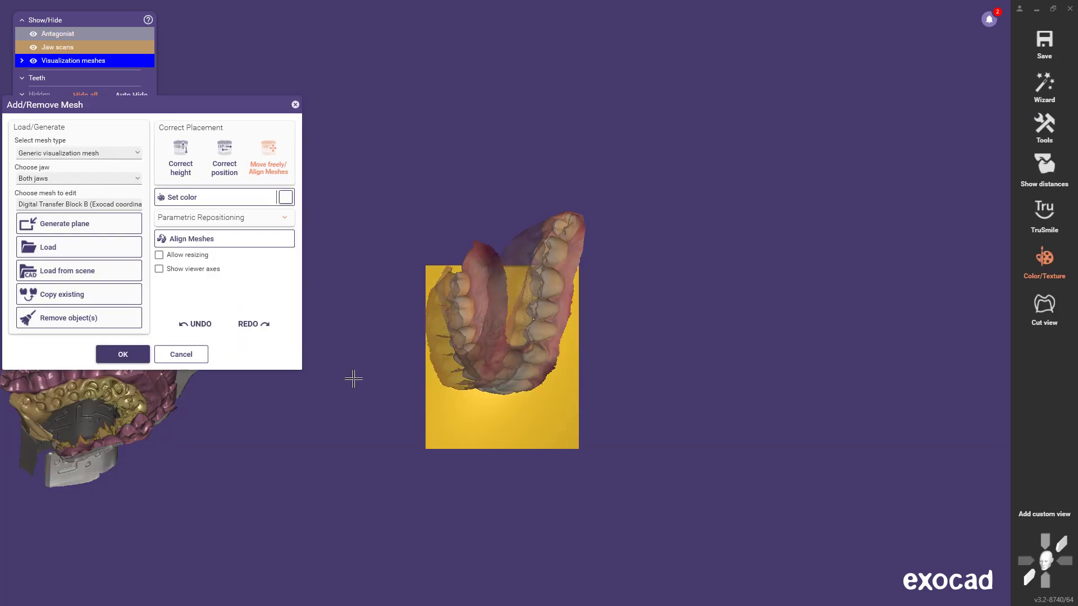
{"action": "left_click", "coordinate": [123, 354]}
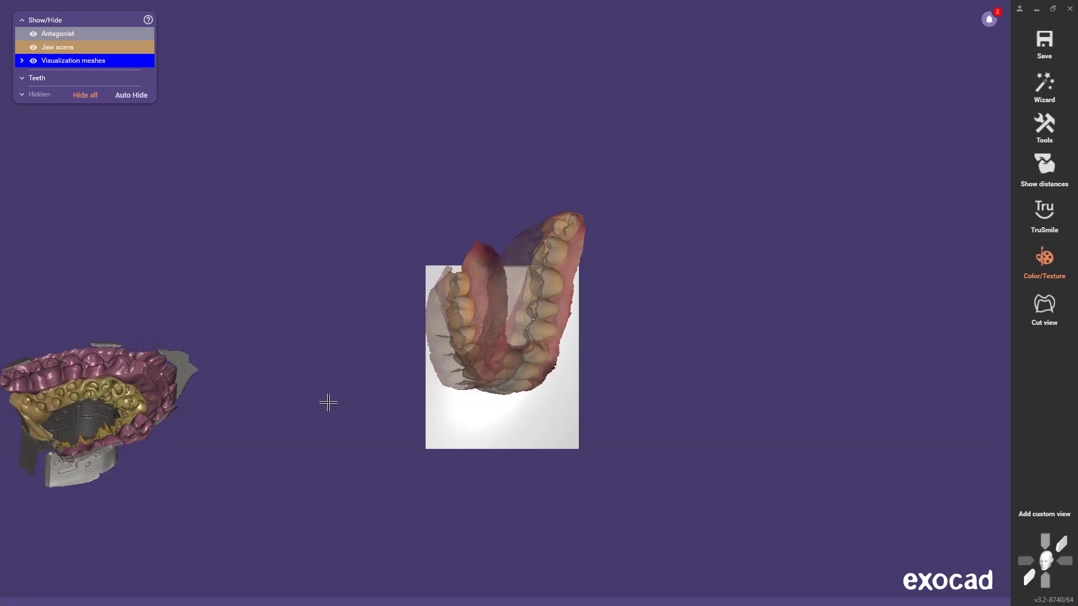
{"action": "right_click_drag", "start_coordinate": [327, 402], "coordinate": [24, 438]}
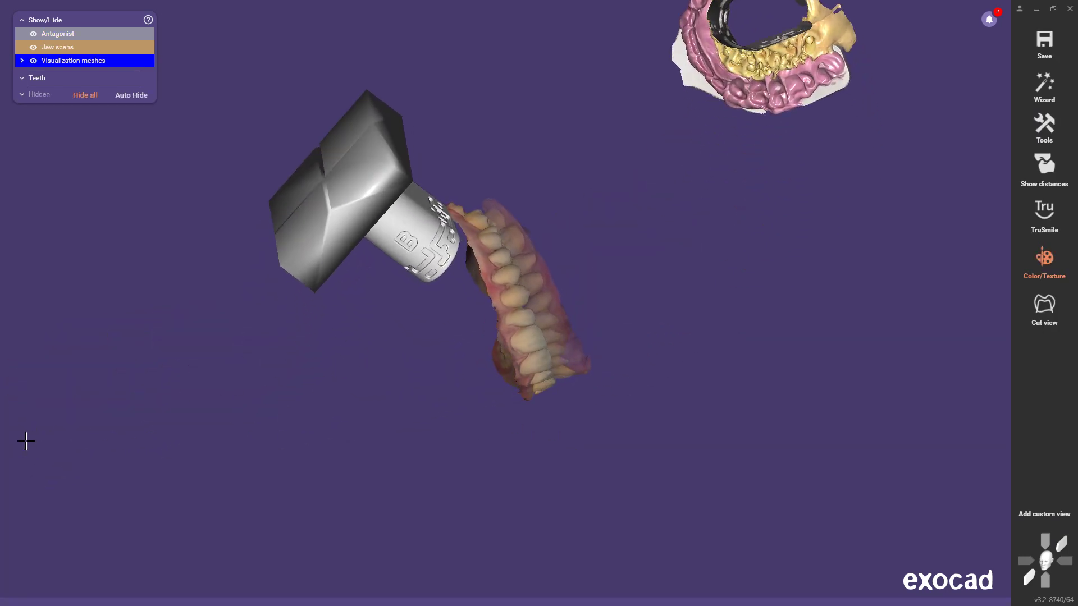
{"action": "right_click_drag", "start_coordinate": [289, 438], "coordinate": [462, 448]}
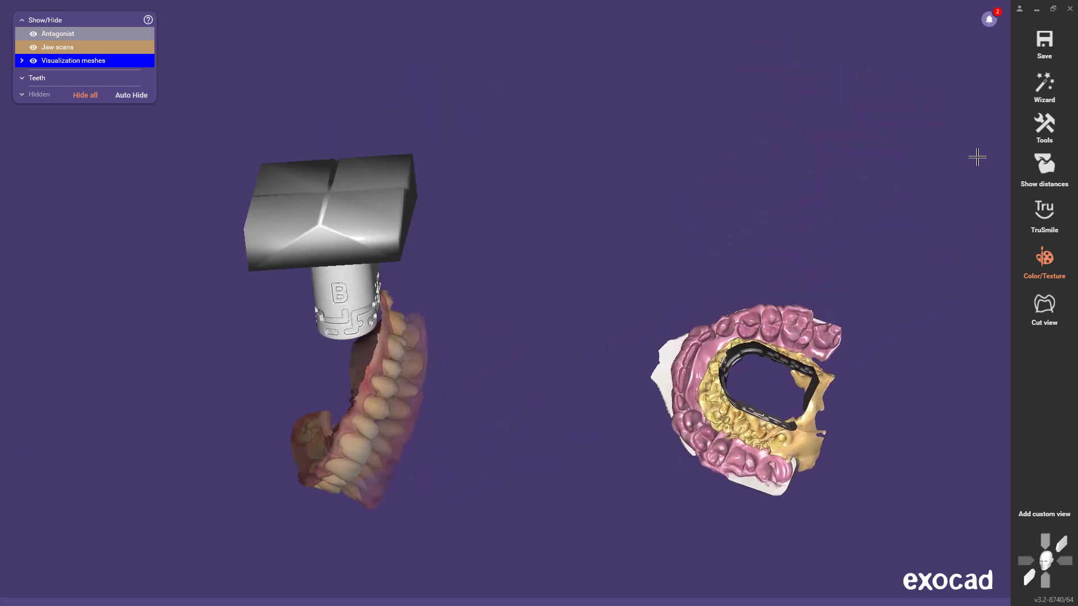
- In Align Meshes, match three point pairs between the bite fork scan and Block B, then perform alignment
{"action": "left_click", "coordinate": [1047, 136]}
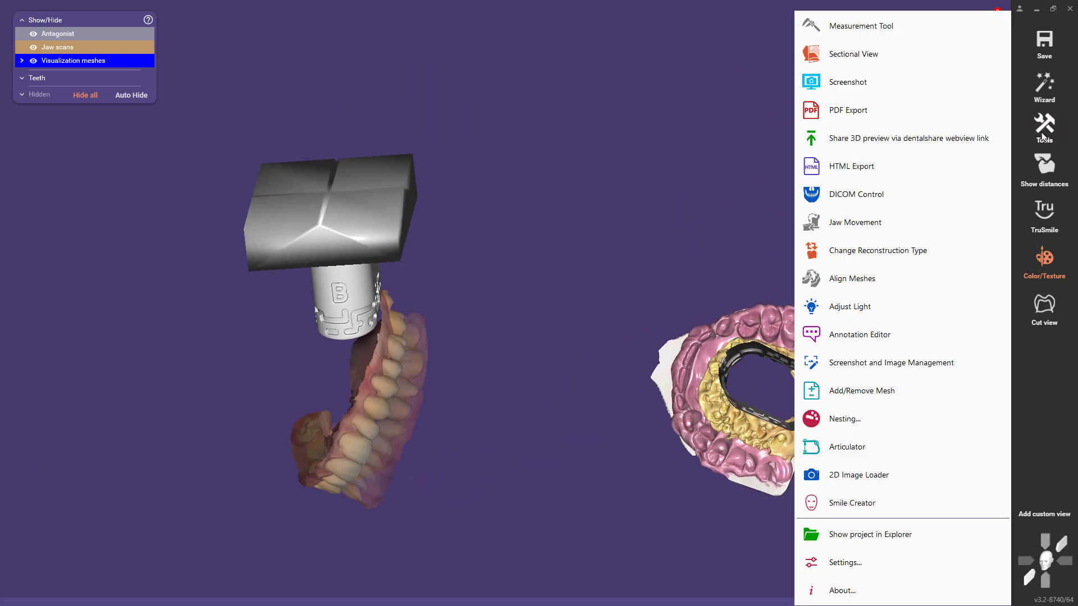
{"action": "left_click", "coordinate": [858, 278]}
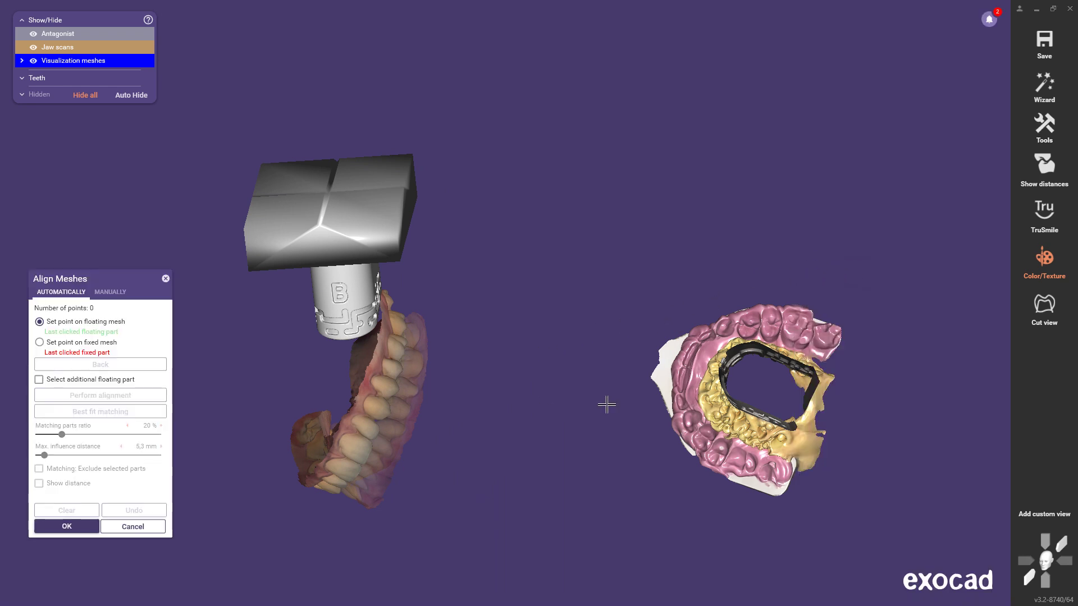
{"action": "right_click_drag", "start_coordinate": [540, 414], "coordinate": [471, 559]}
{"action": "scroll", "coordinate": [471, 559], "scroll_direction": "up", "scroll_amount": 3}
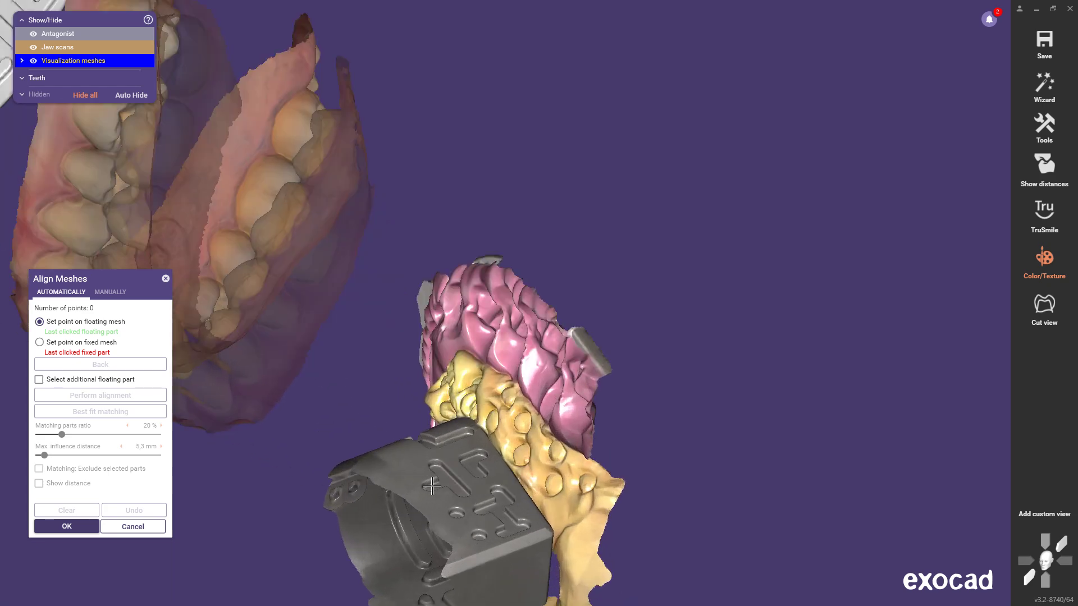
{"action": "left_click", "coordinate": [430, 488]}
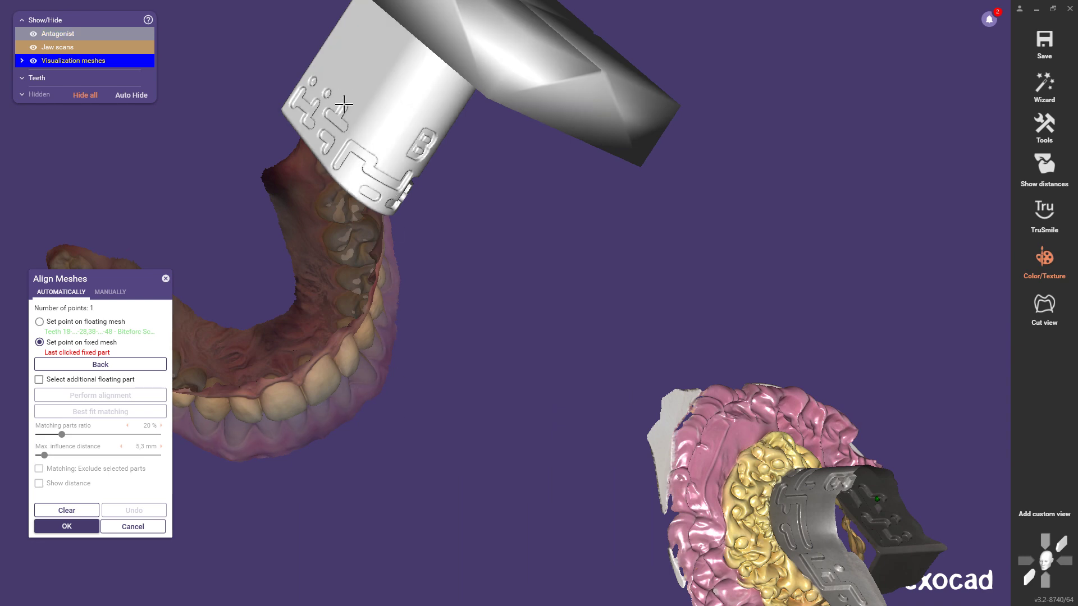
{"action": "left_click", "coordinate": [345, 106]}
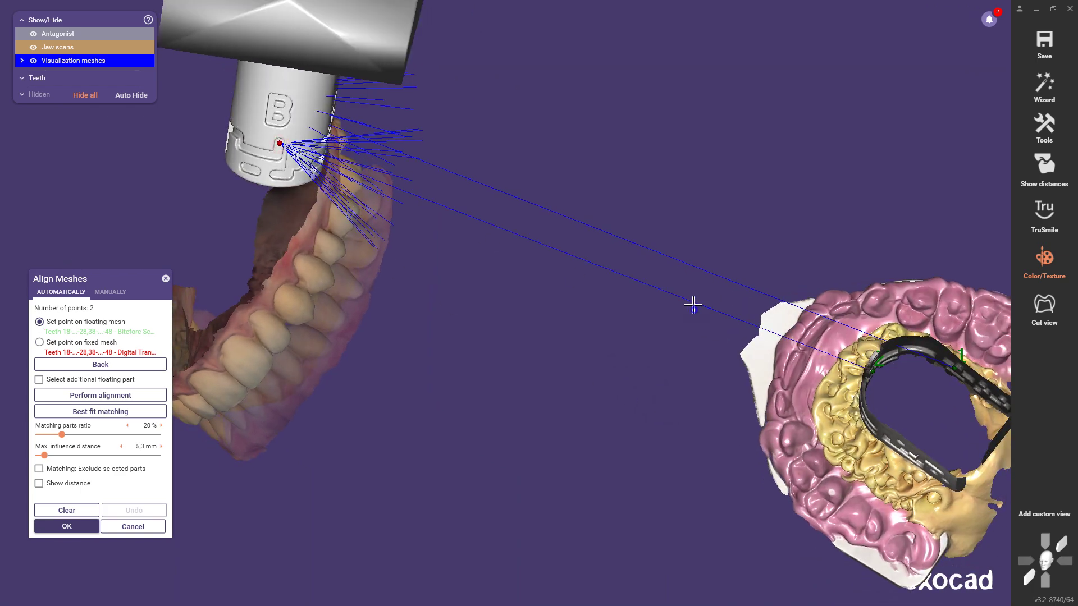
{"action": "left_click", "coordinate": [950, 322]}
{"action": "left_click", "coordinate": [952, 332]}
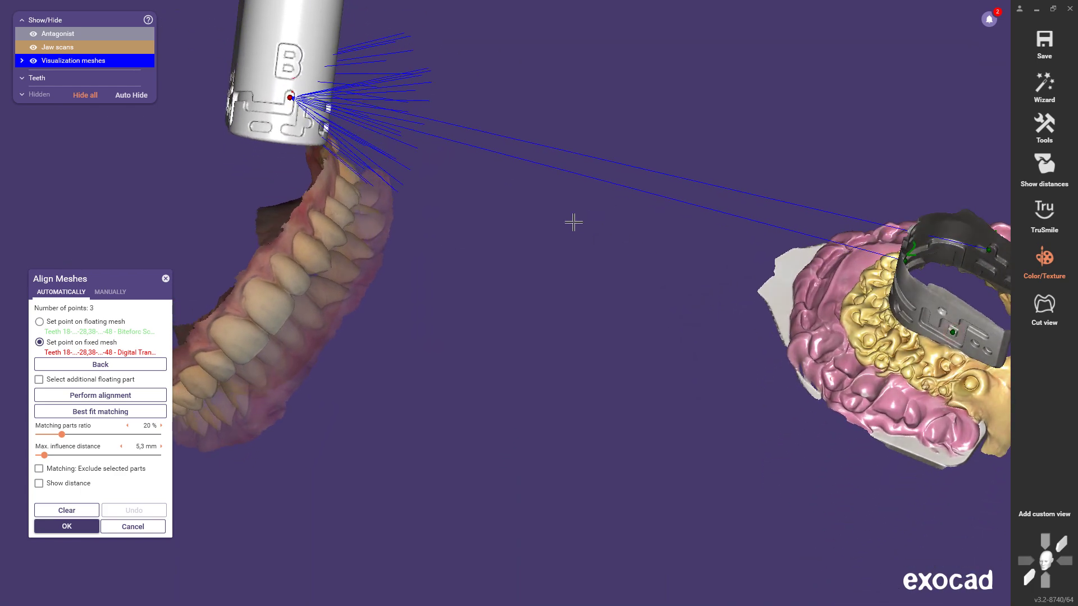
{"action": "left_click", "coordinate": [294, 115]}
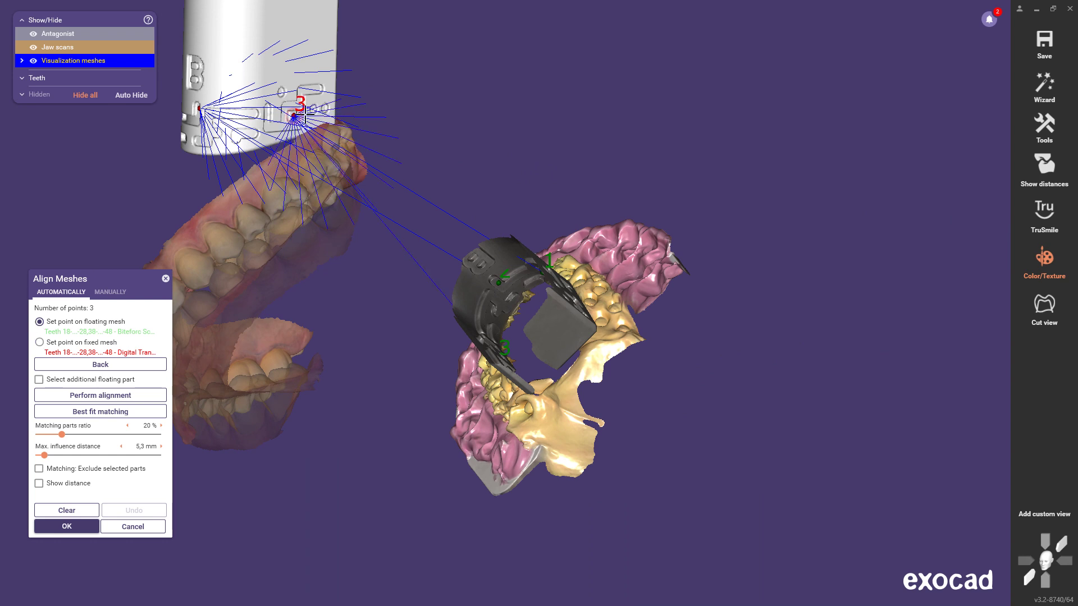
{"action": "left_click", "coordinate": [132, 395]}
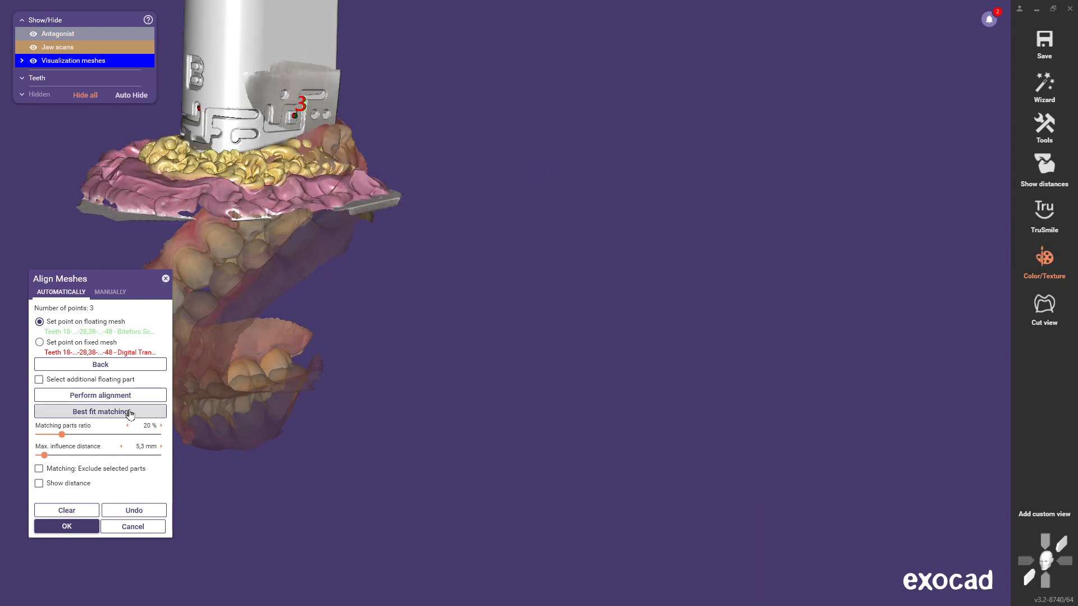
- Run best-fit matching on the bite fork scan, check the fit, and accept the alignment
{"action": "left_click", "coordinate": [130, 413]}
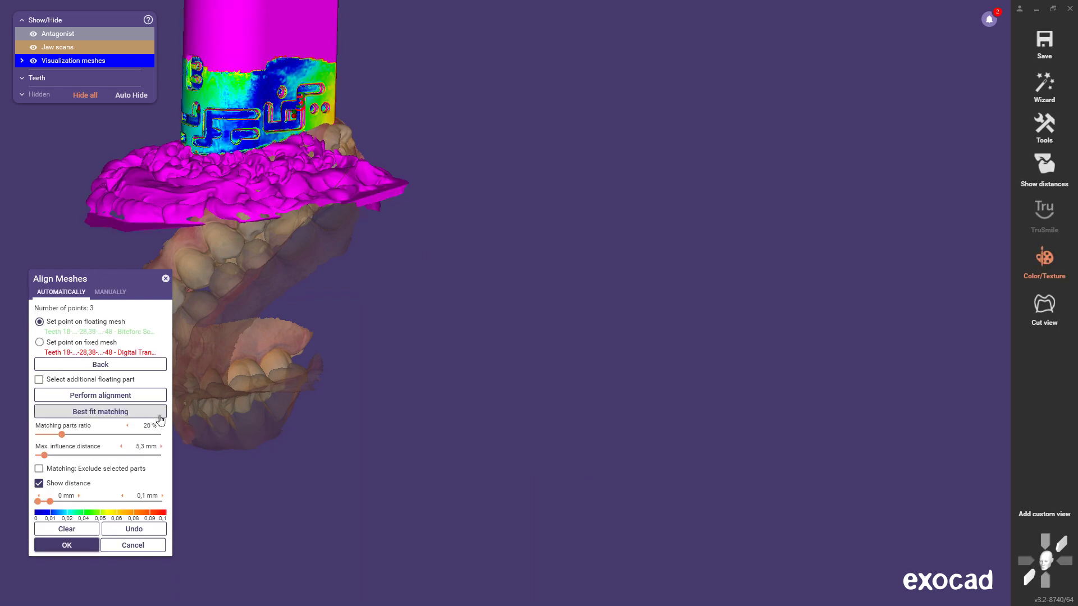
{"action": "middle_click_drag", "start_coordinate": [302, 403], "coordinate": [568, 486]}
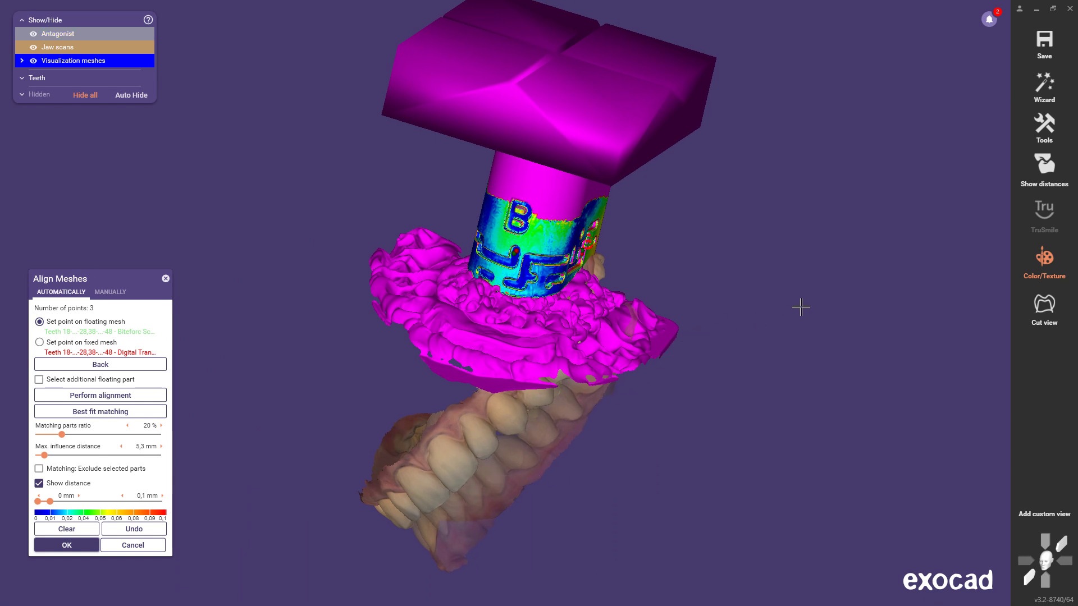
{"action": "left_click", "coordinate": [67, 545]}
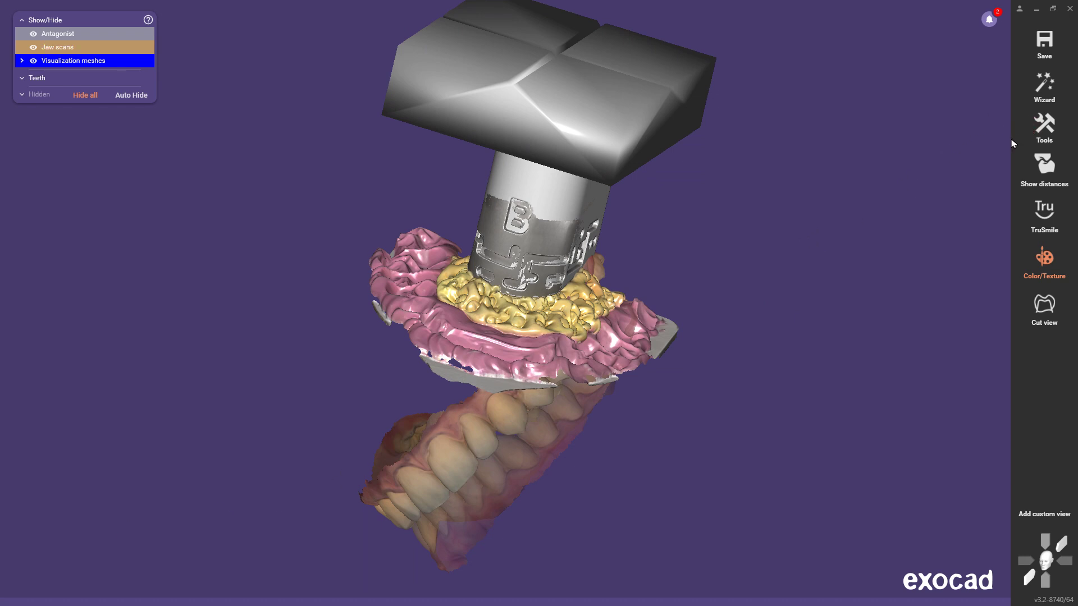
{"action": "left_click", "coordinate": [1039, 134]}
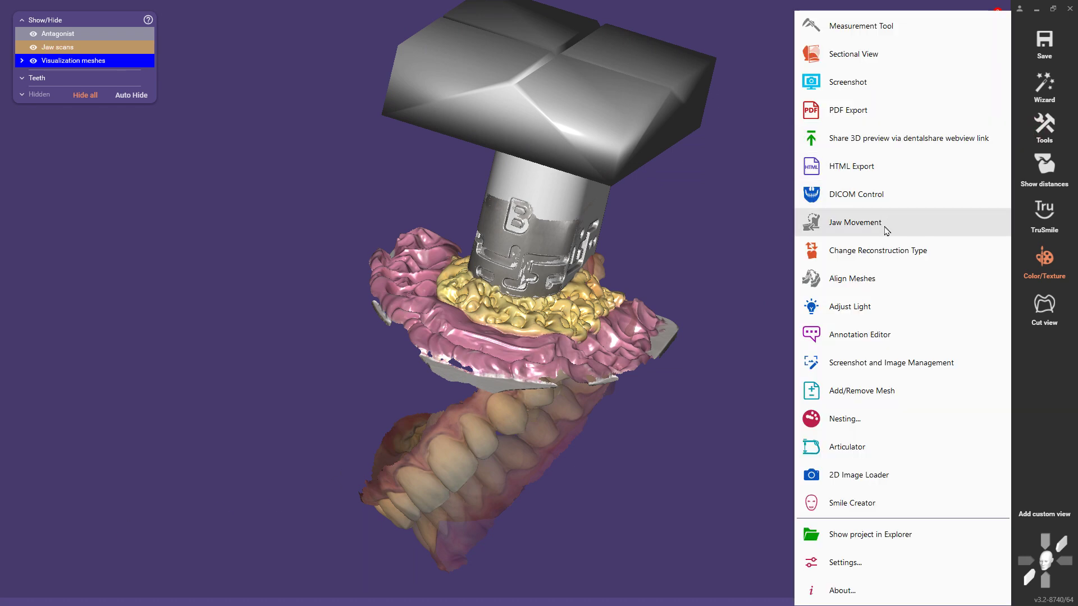
- Start a new mesh alignment and mark matching point pairs on the jaw scan and bite fork scan
{"action": "left_click", "coordinate": [880, 279]}
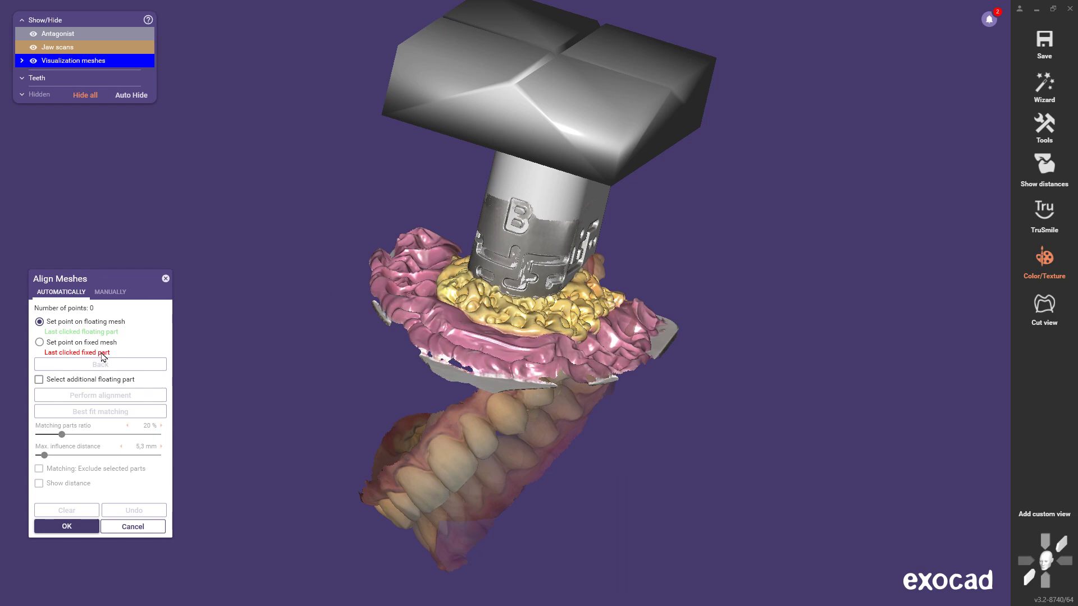
{"action": "right_click_drag", "start_coordinate": [197, 357], "coordinate": [429, 526]}
{"action": "left_click", "coordinate": [398, 498]}
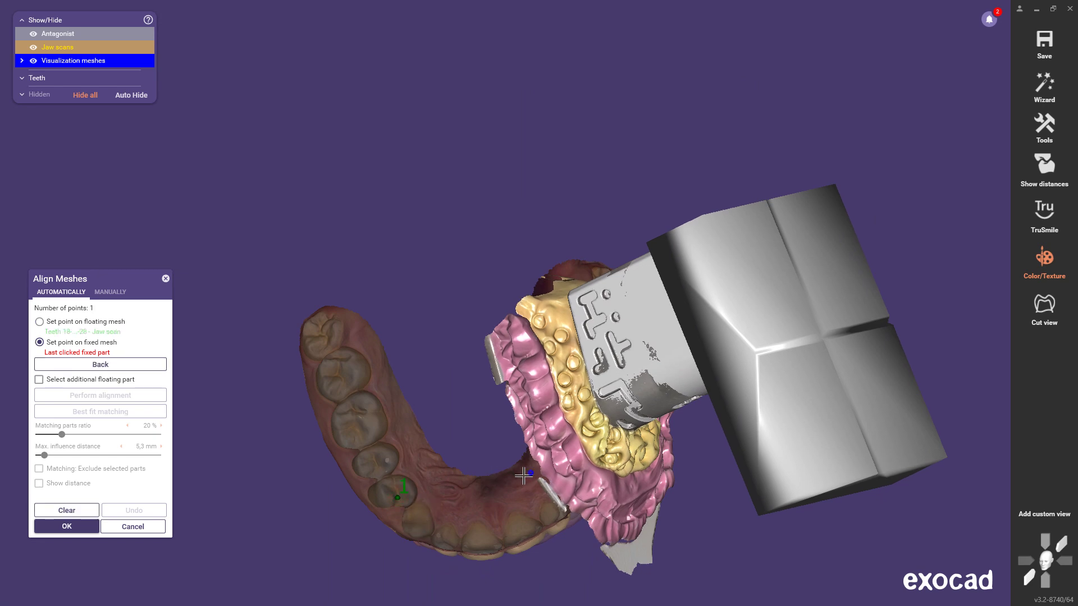
{"action": "left_click", "coordinate": [486, 477]}
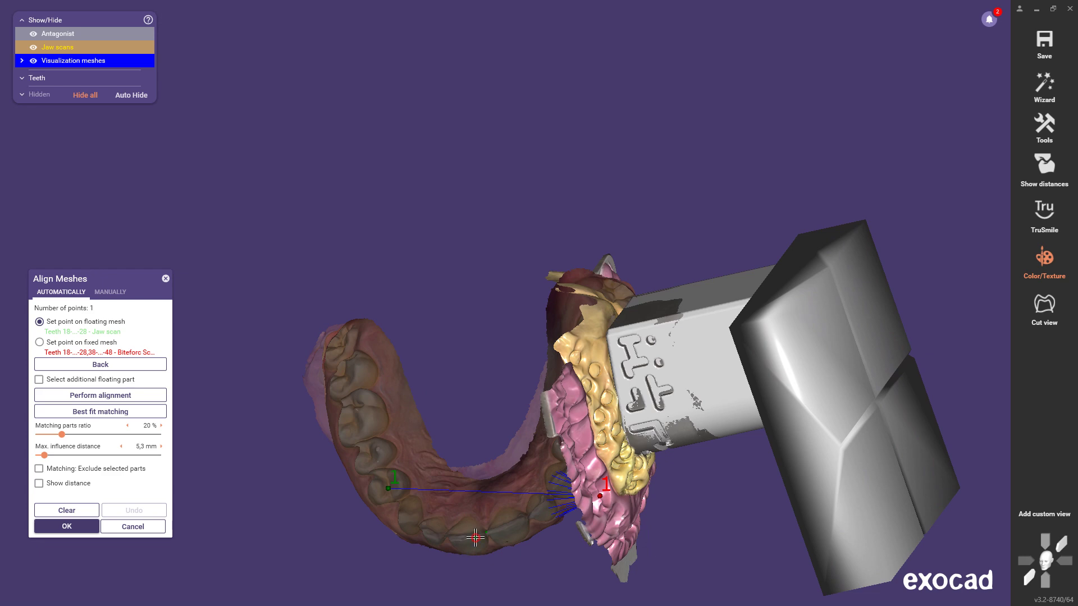
{"action": "left_click", "coordinate": [475, 538]}
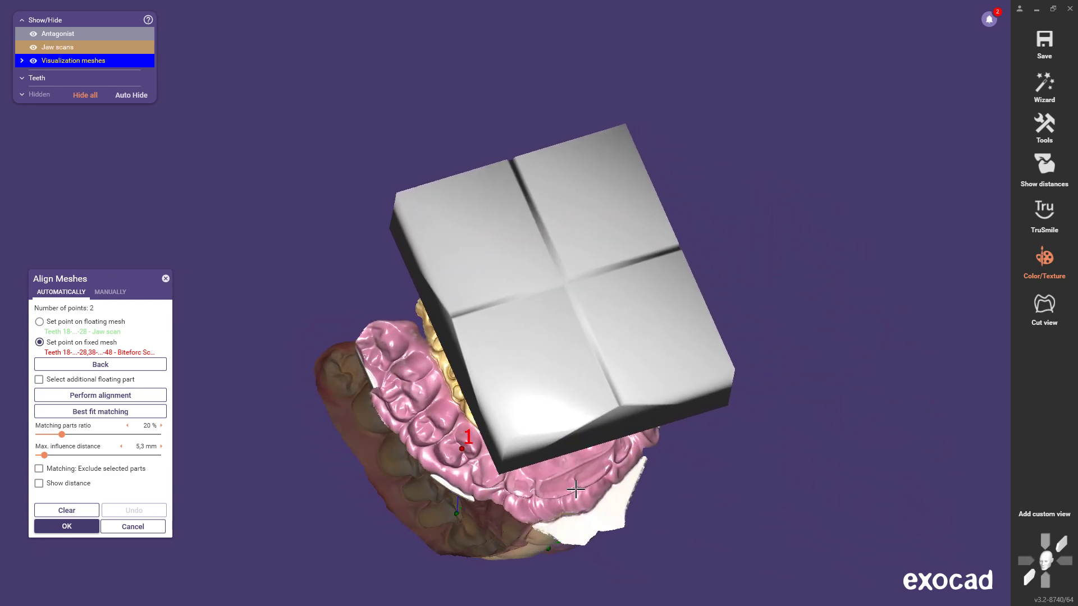
{"action": "left_click", "coordinate": [567, 492]}
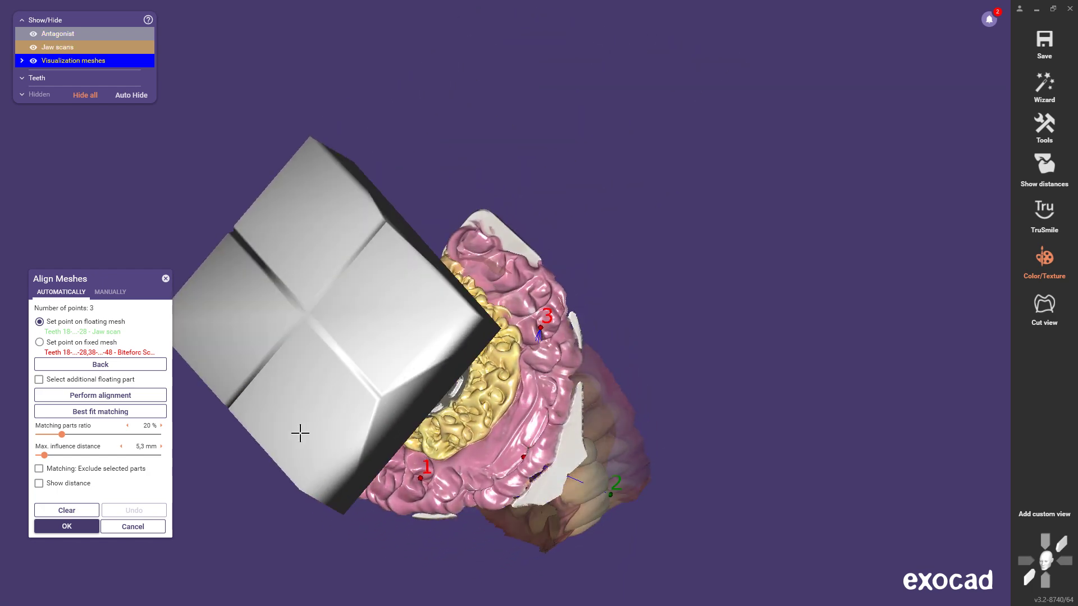
- Include the Antagonist as an extra floating part, align with best-fit matching, and accept
{"action": "left_click", "coordinate": [40, 380]}
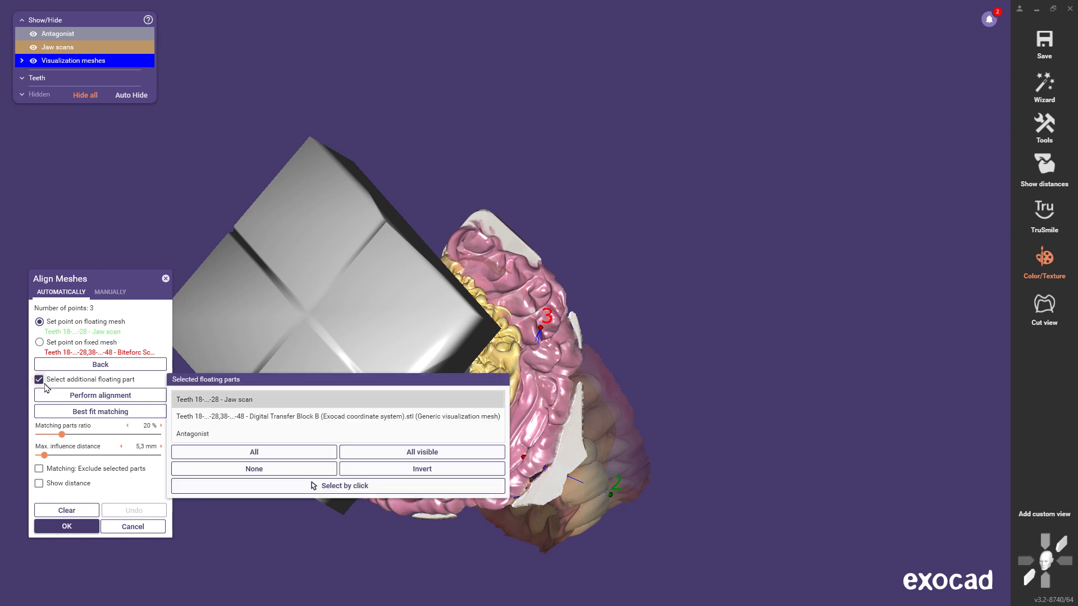
{"action": "left_click", "coordinate": [207, 432]}
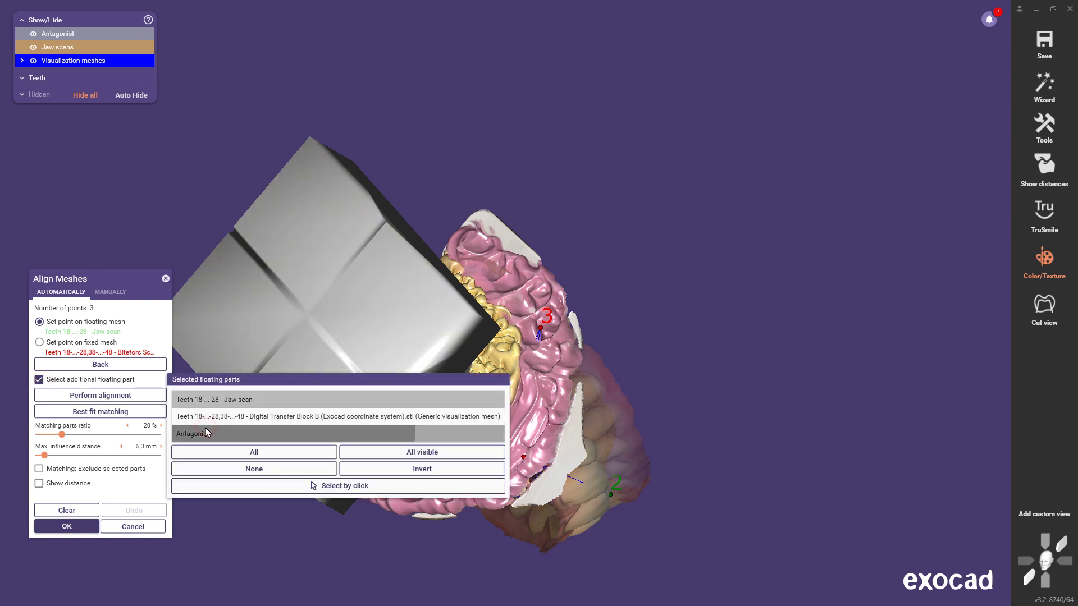
{"action": "left_click", "coordinate": [134, 396]}
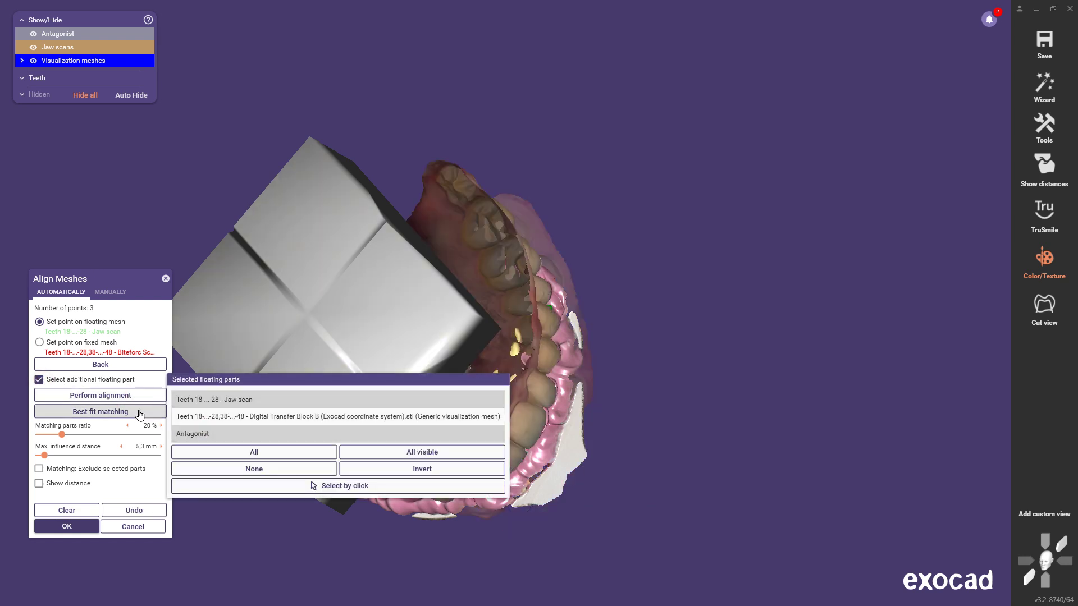
{"action": "left_click", "coordinate": [135, 411]}
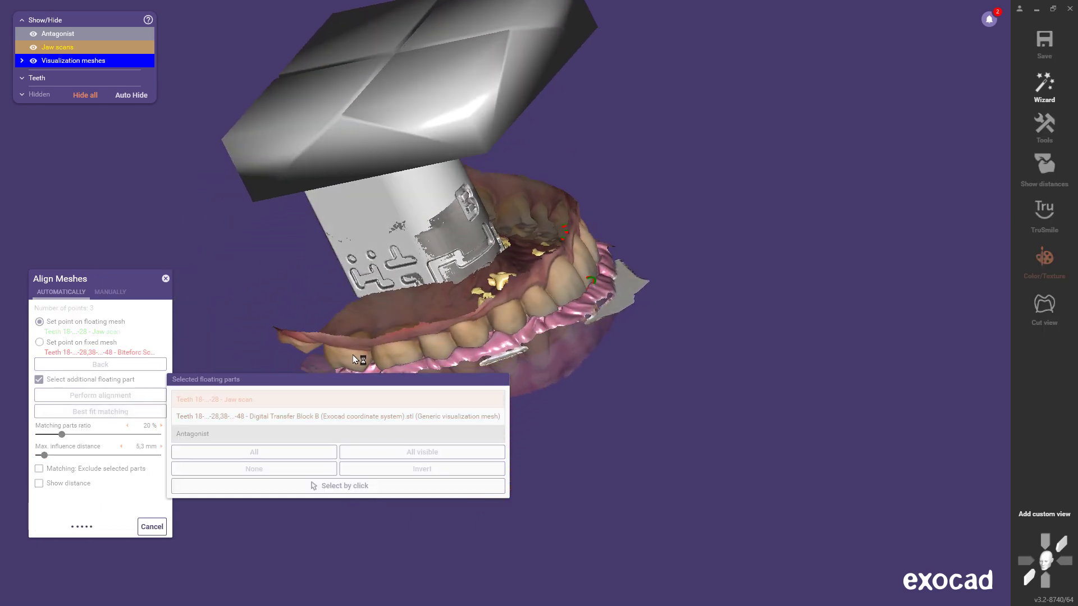
{"action": "right_click_drag", "start_coordinate": [479, 304], "coordinate": [585, 254]}
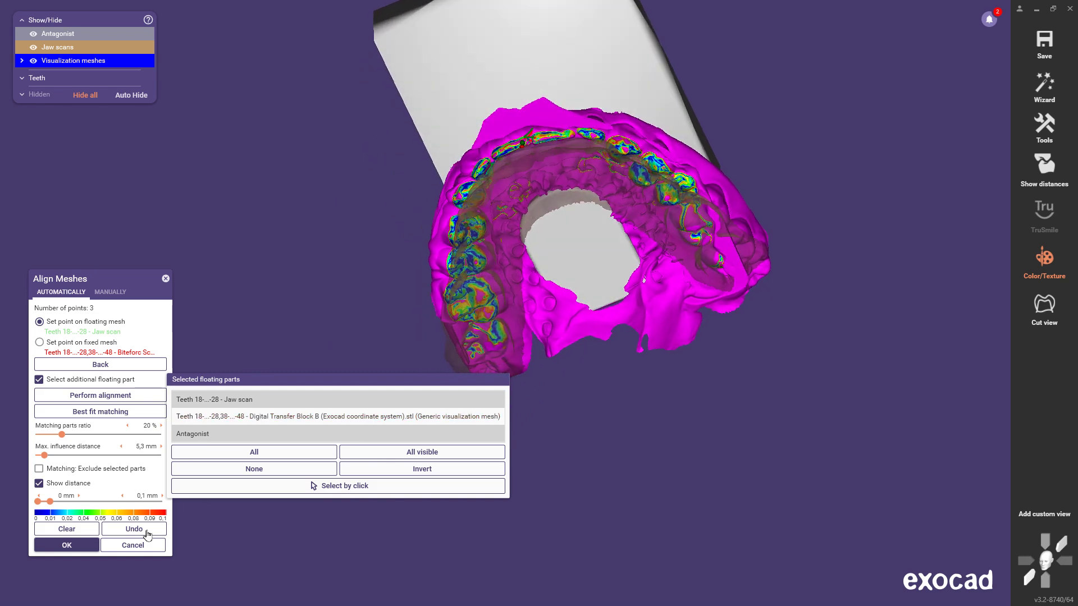
{"action": "left_click", "coordinate": [67, 545]}
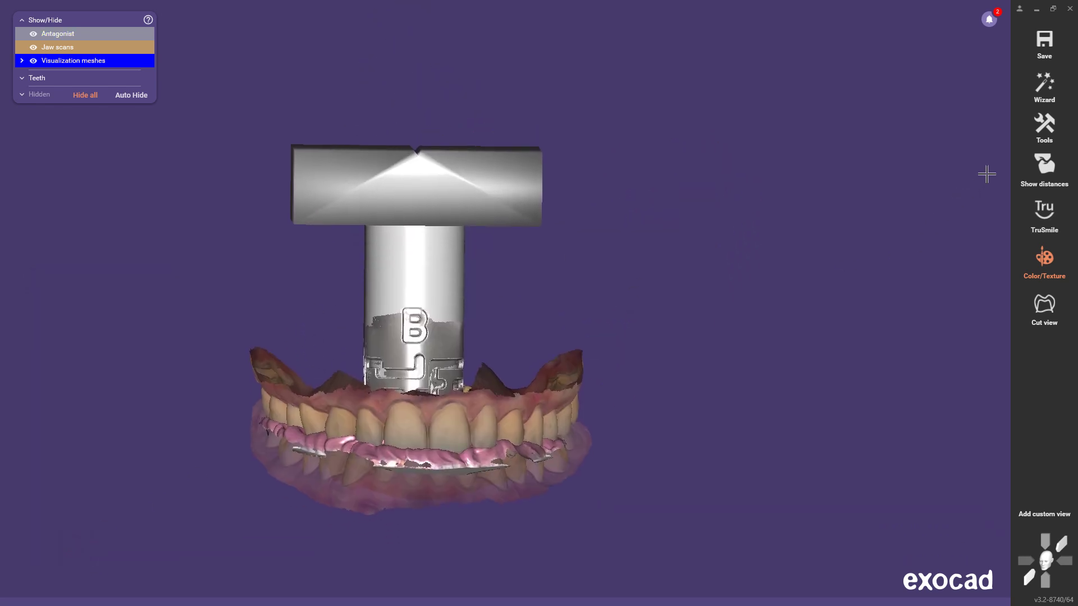
- Open the Articulator tool with GAMMA Dental Reference SL and move its dialog aside
{"action": "left_click", "coordinate": [1036, 134]}
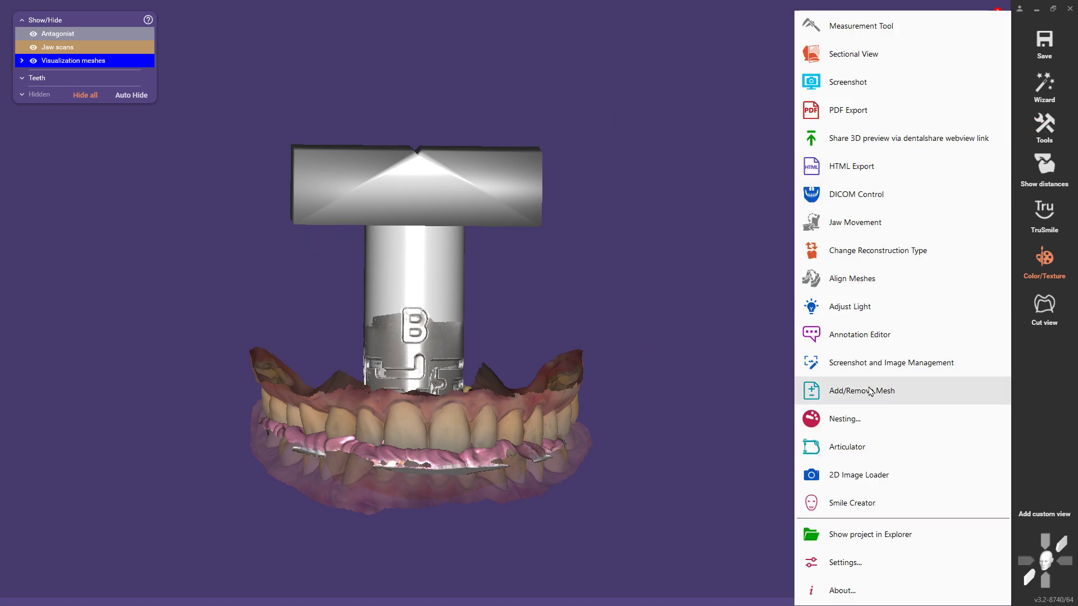
{"action": "left_click", "coordinate": [868, 448]}
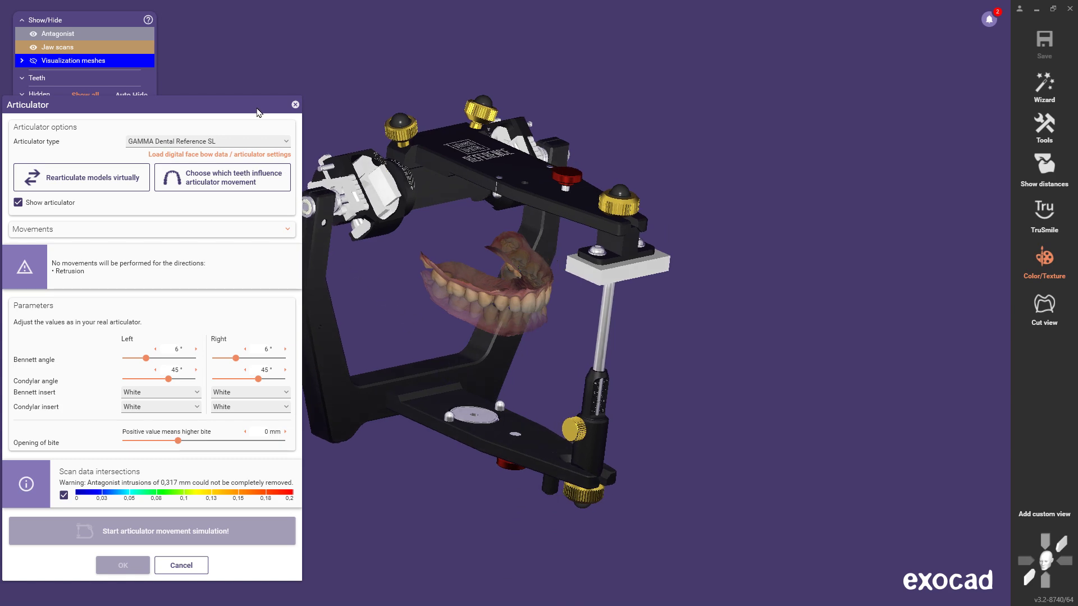
{"action": "left_click_drag", "start_coordinate": [254, 108], "coordinate": [60, 364]}
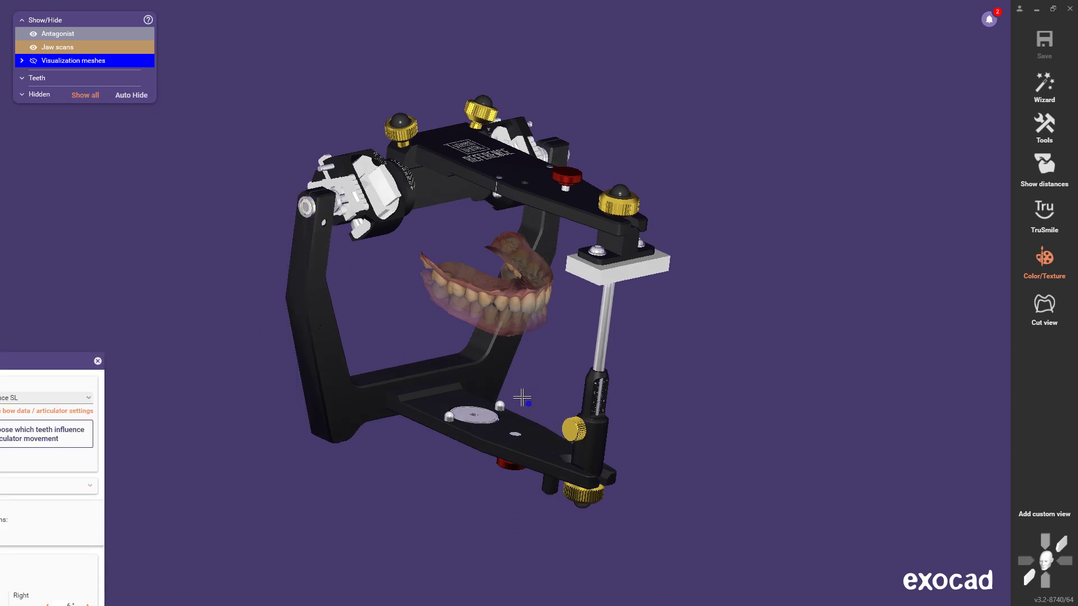